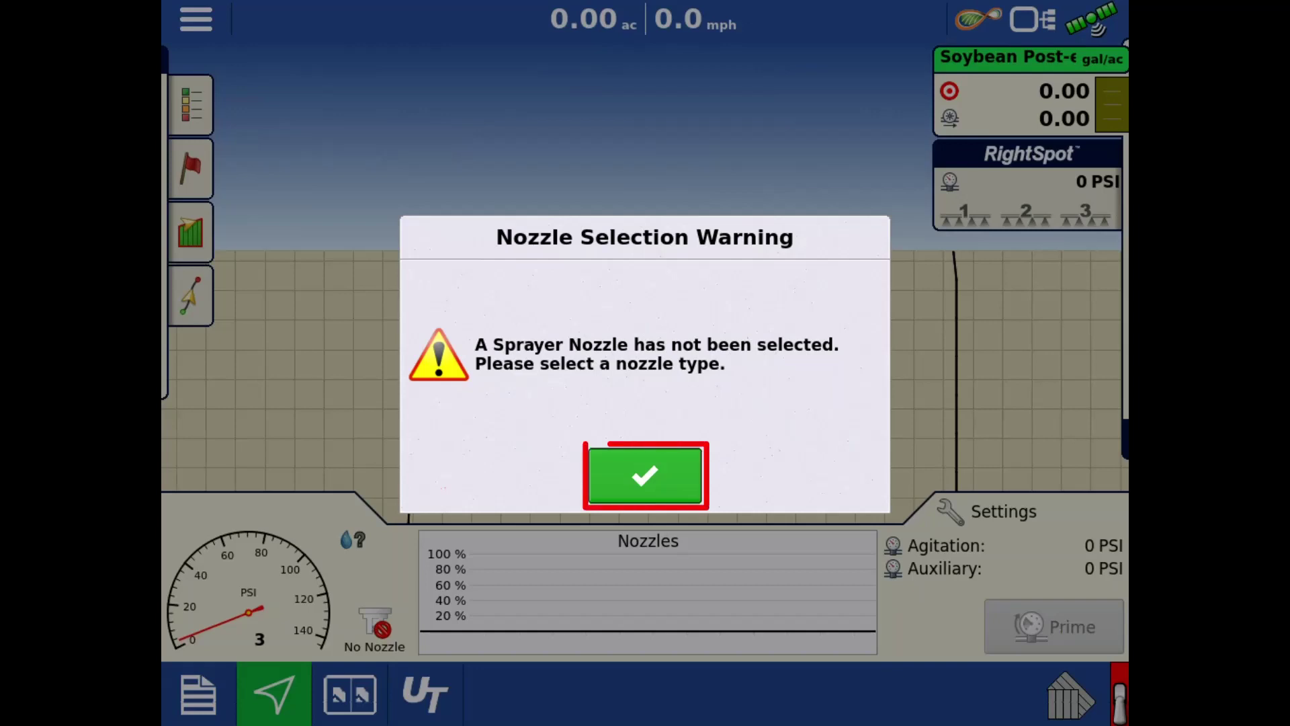
Dismiss the nozzle selection warning and select the 05 Brown TT11005 nozzle for the sprayer.
click(645, 475)
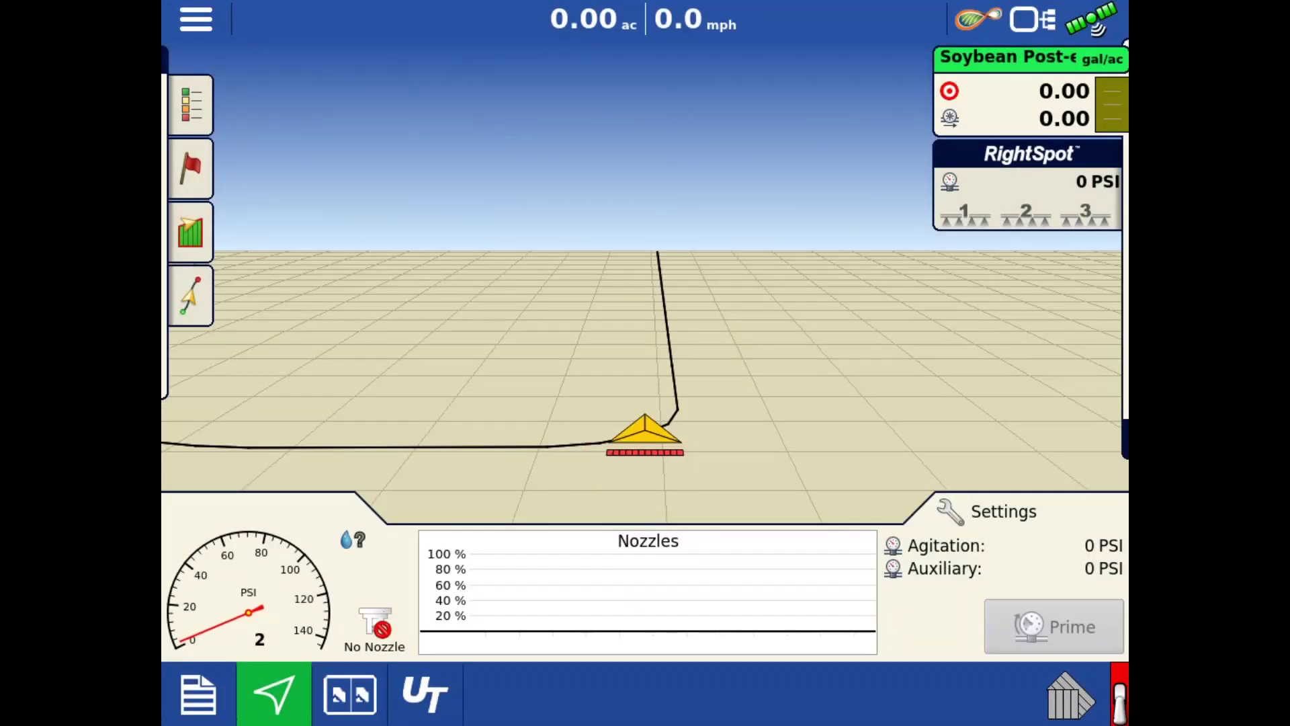
click(988, 512)
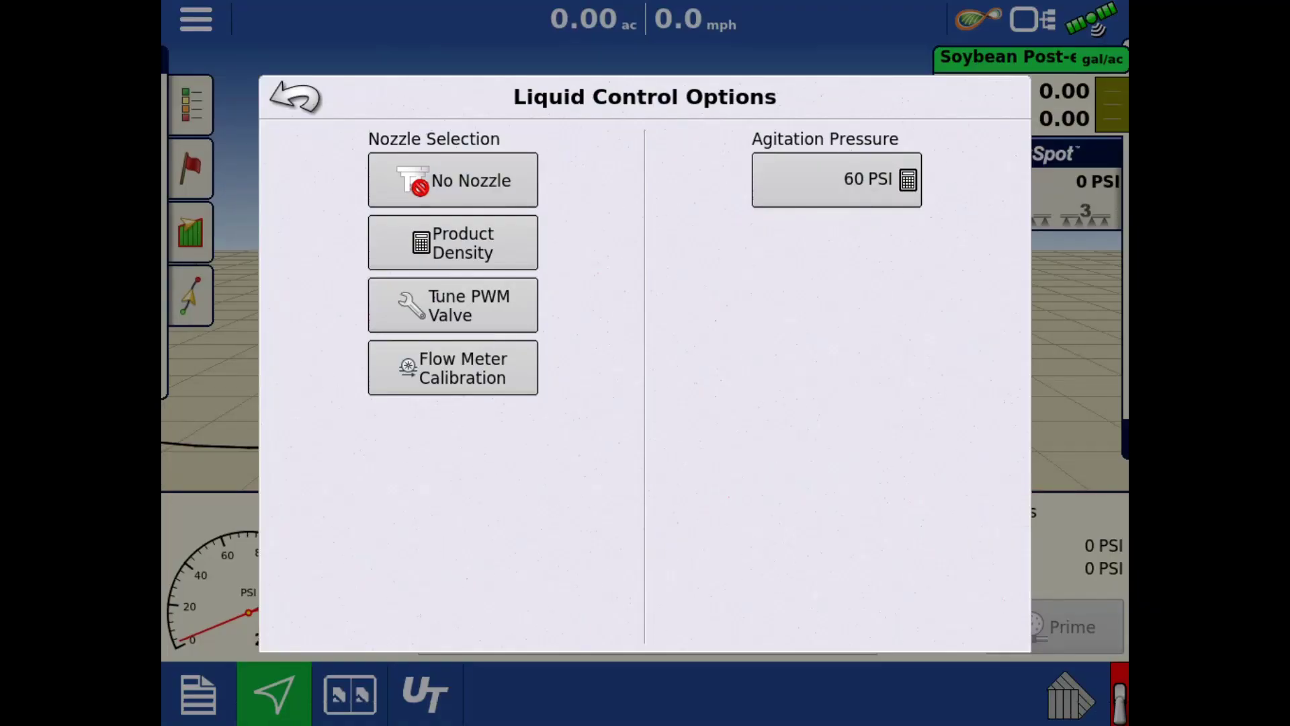
click(453, 180)
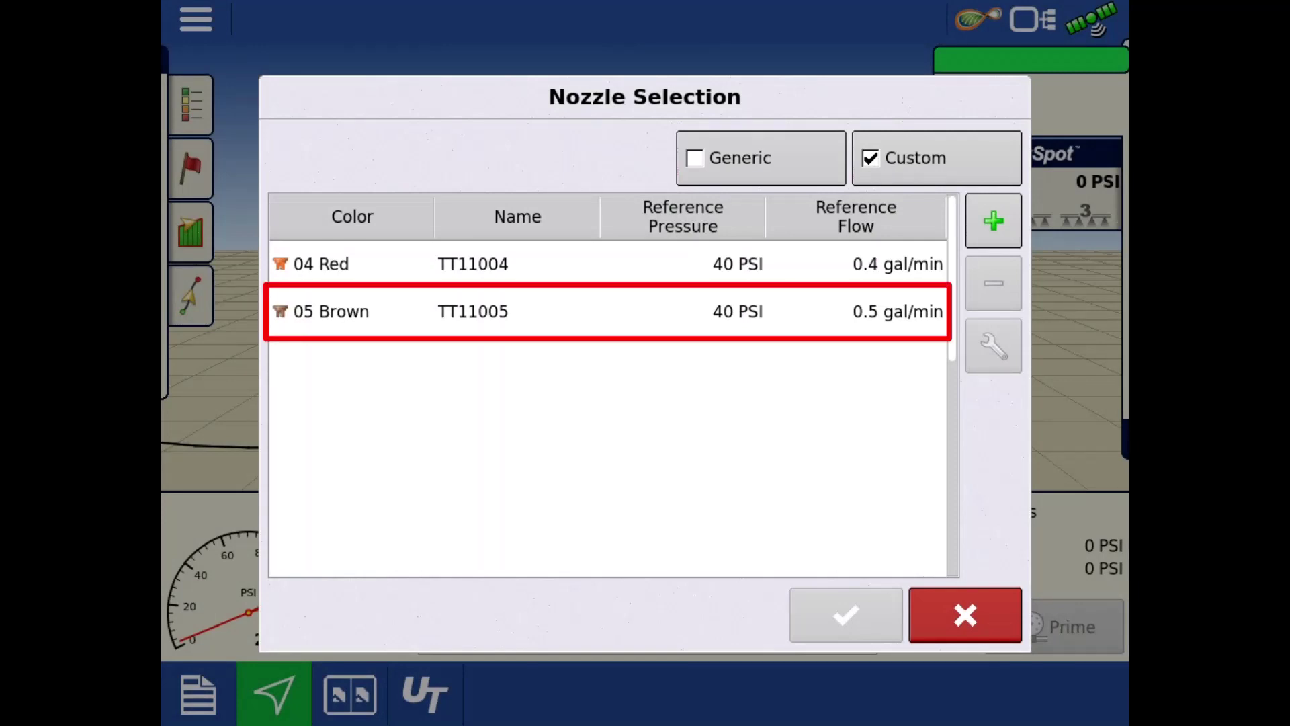
click(608, 311)
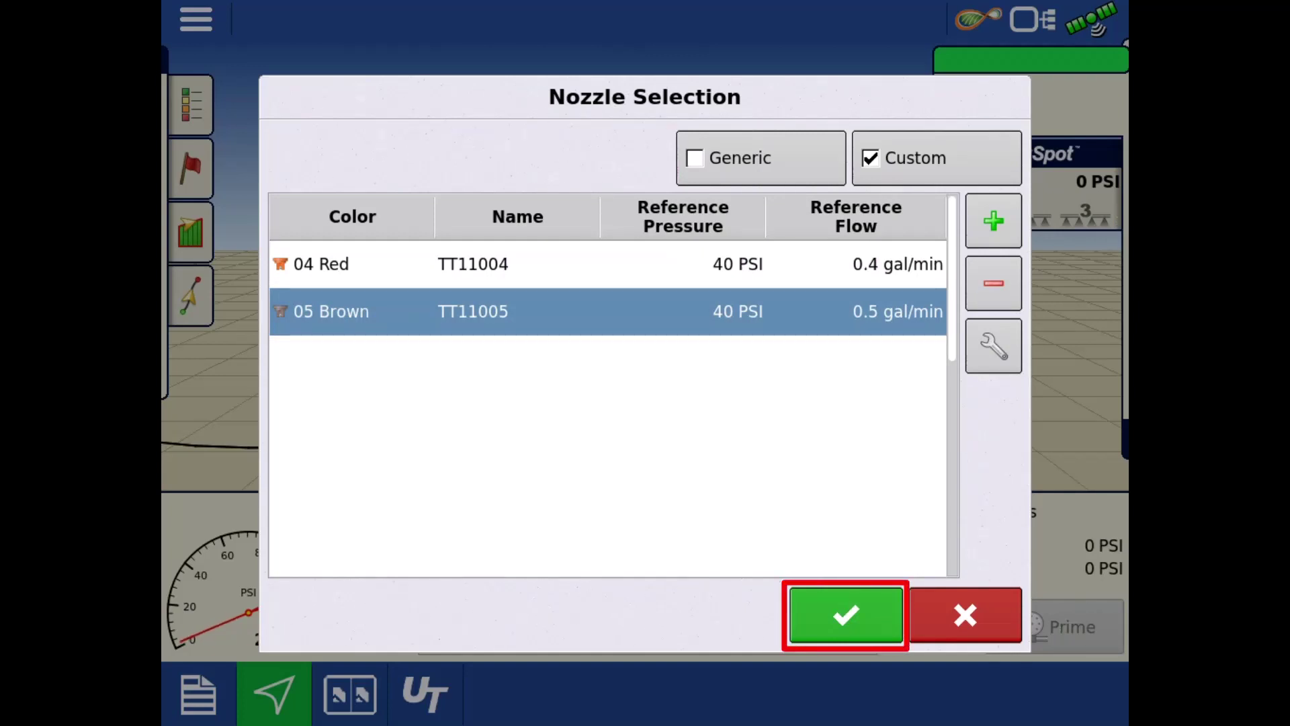
click(846, 614)
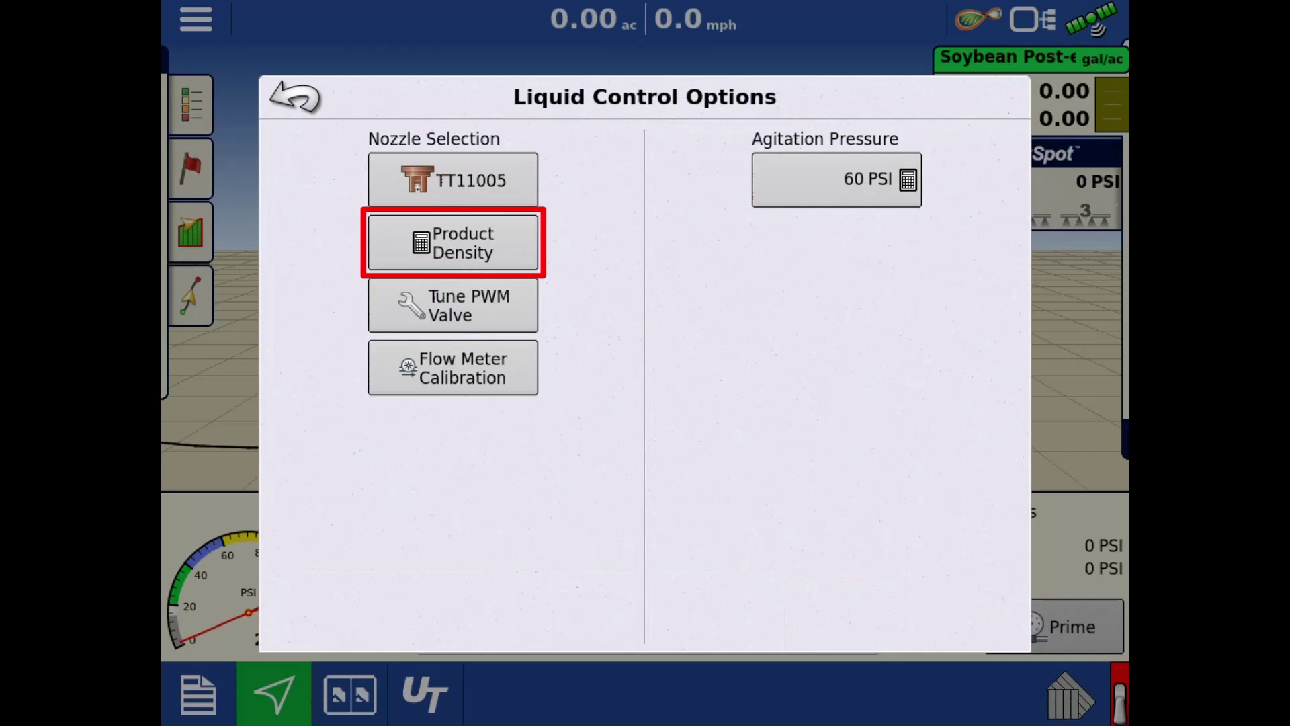
Set the current product density to 8.33 lb/gal in the liquid control options.
click(453, 243)
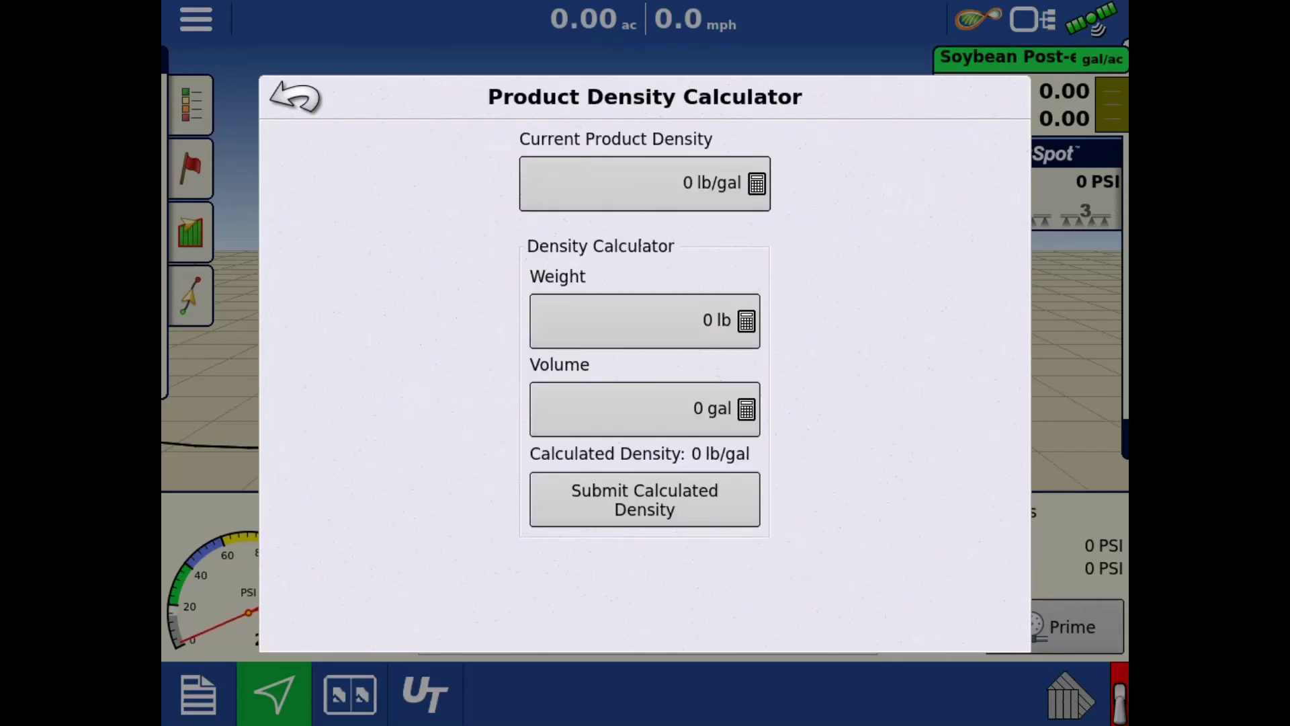
click(644, 184)
click(645, 231)
click(645, 473)
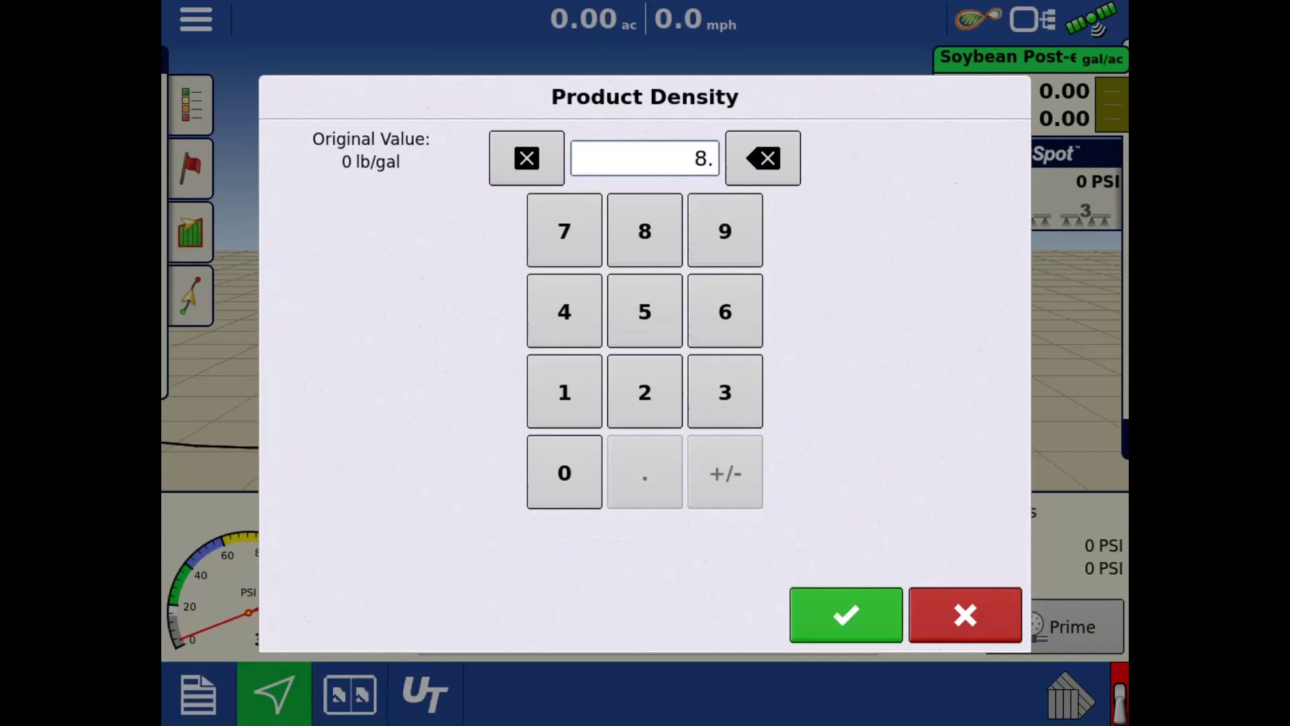
click(725, 392)
click(725, 392)
click(846, 614)
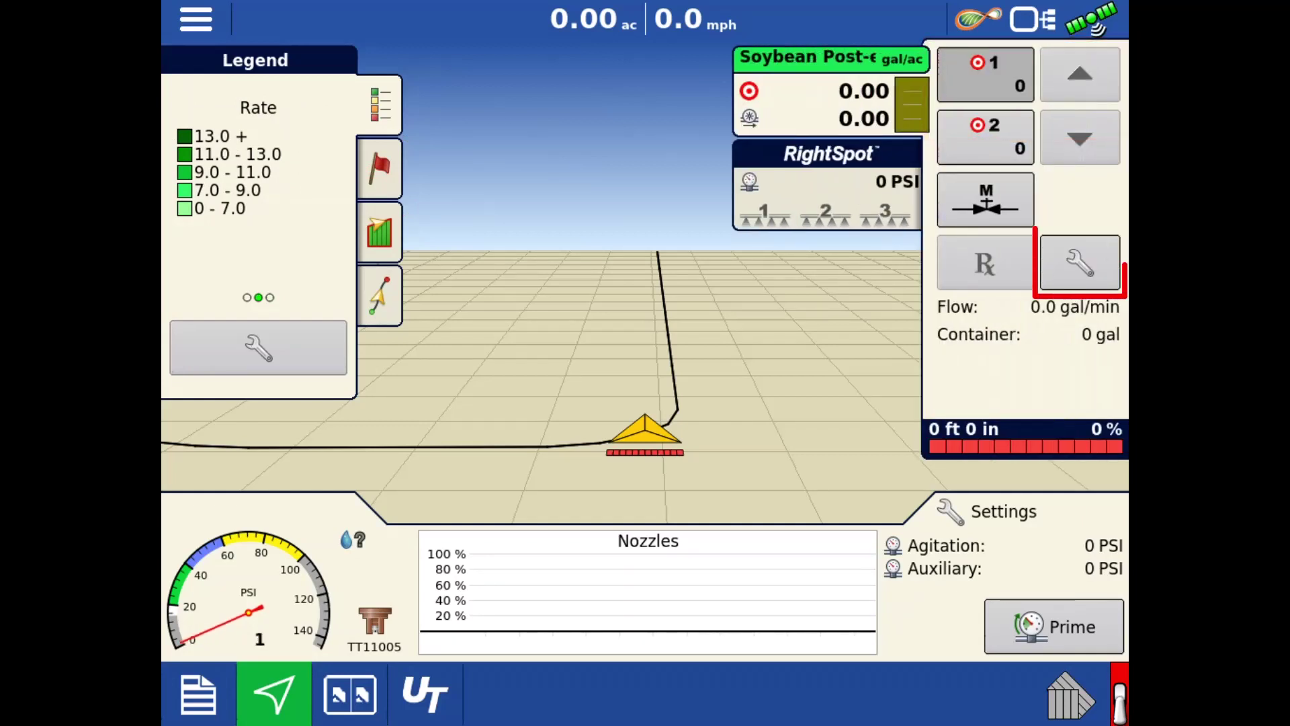
Fill the Soybean Post-emerge Main Tank to its full 250 gal level and open its container alarm setting.
click(1080, 262)
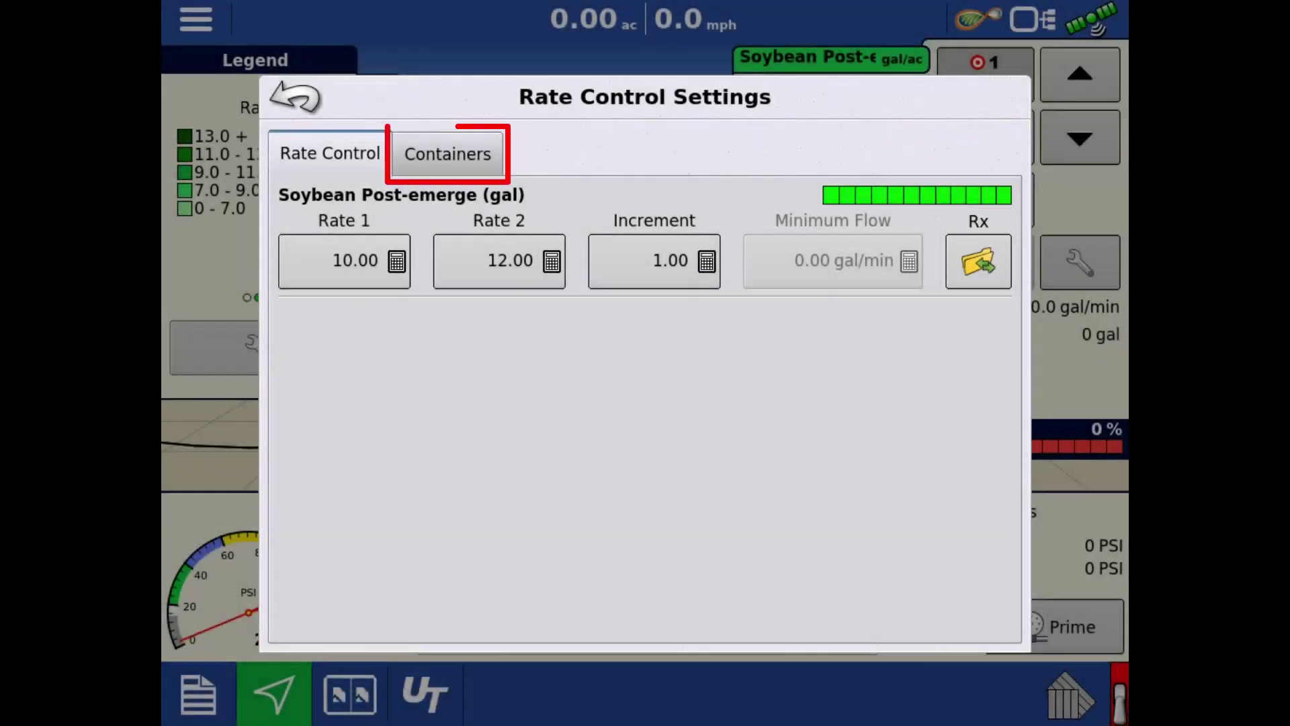
click(448, 154)
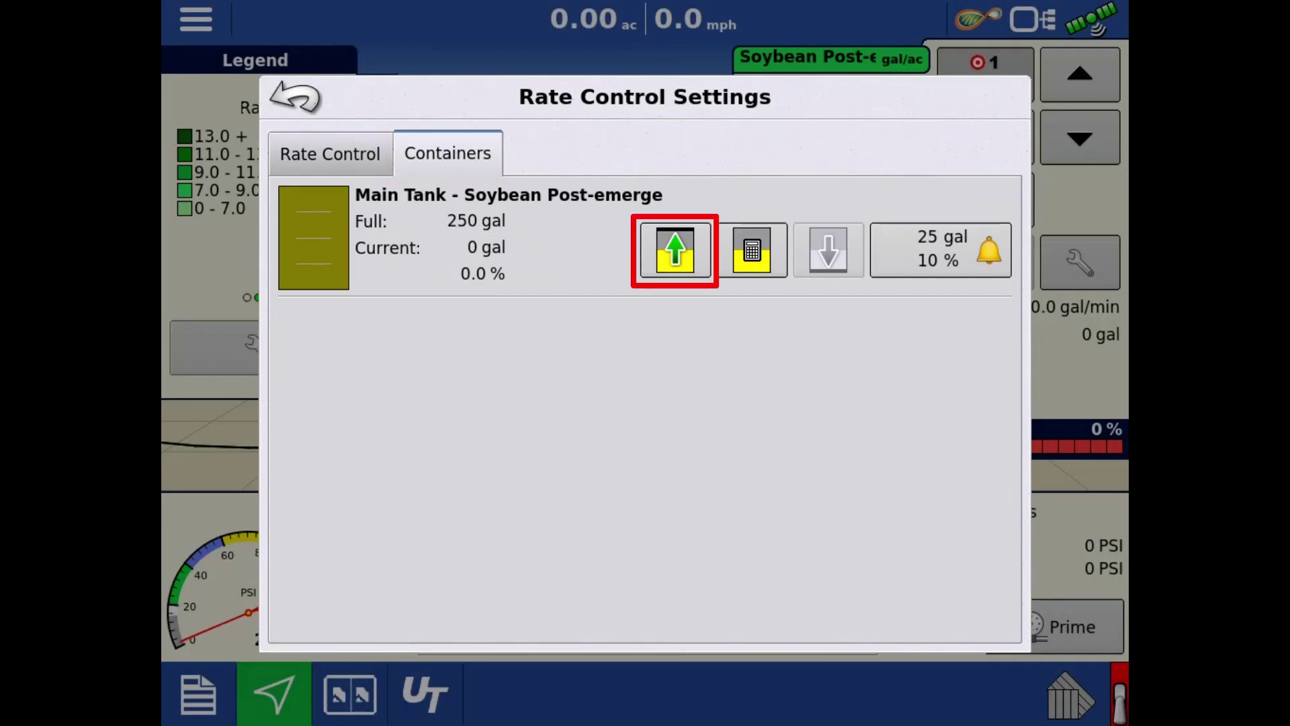
click(676, 250)
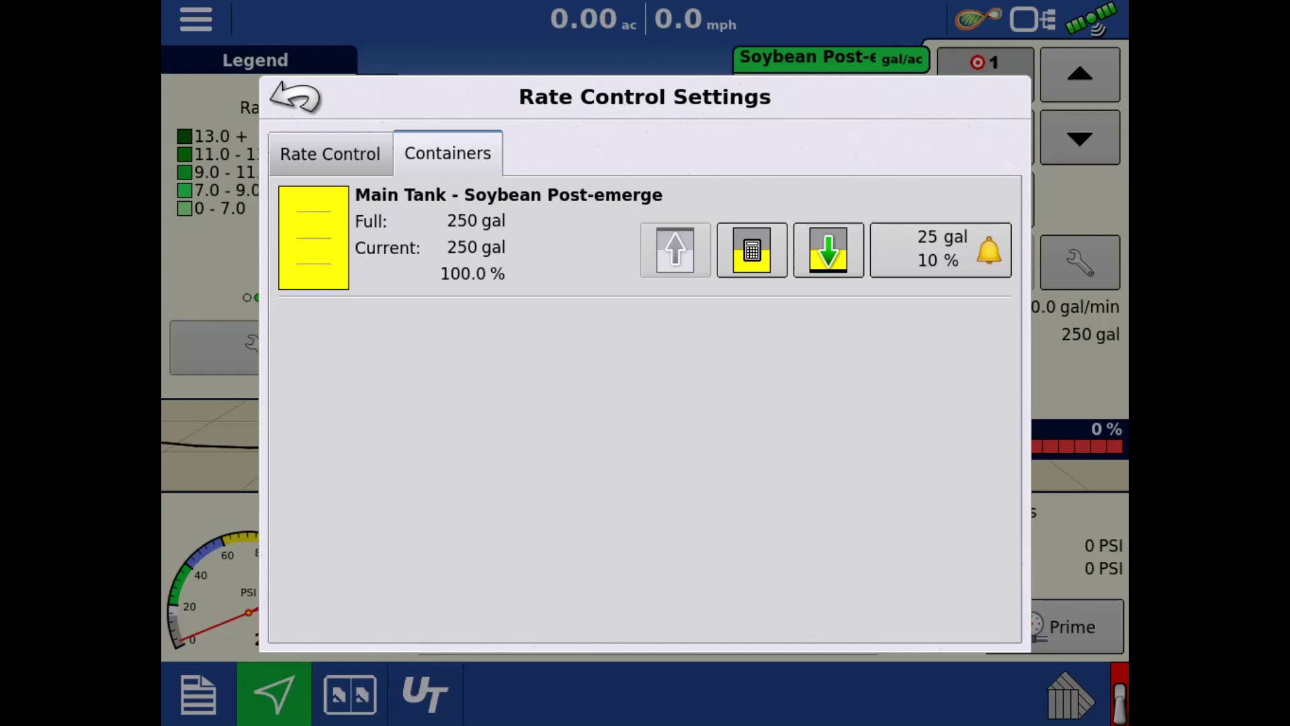
click(941, 250)
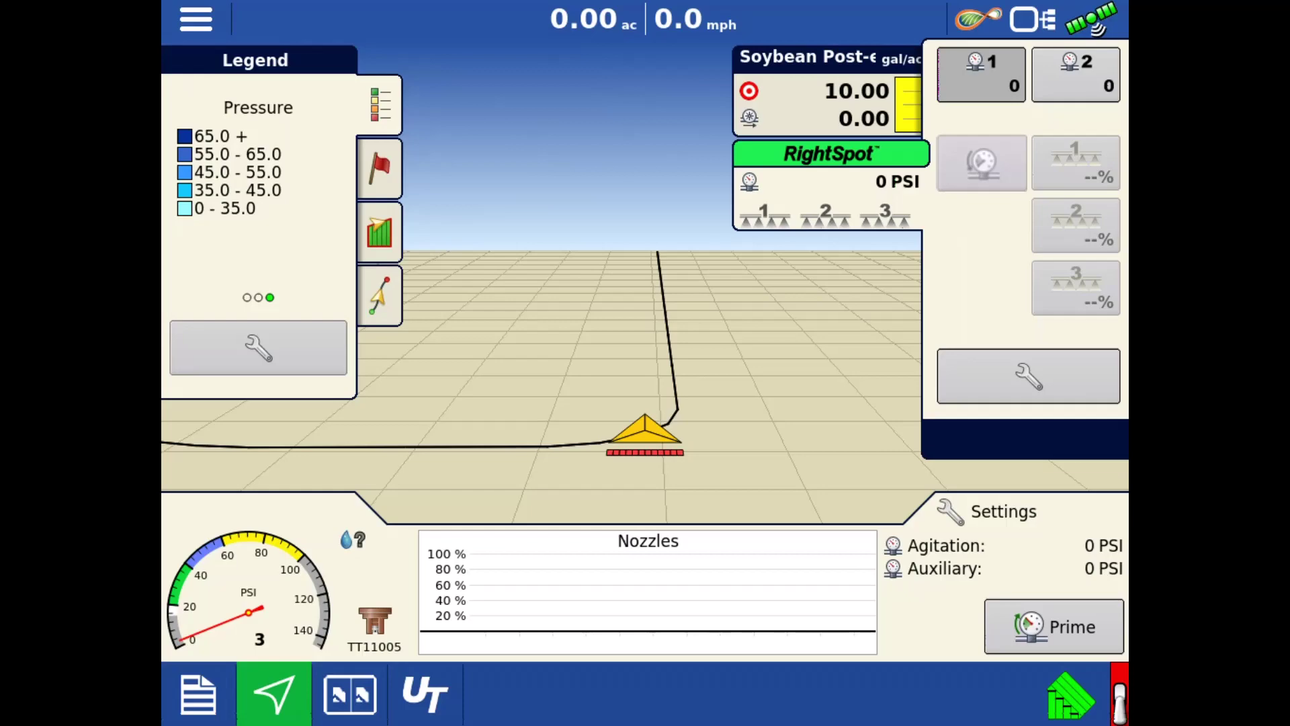
Configure RightSpot rate shift 1 to apply 150 % on nozzle 12.
click(1029, 377)
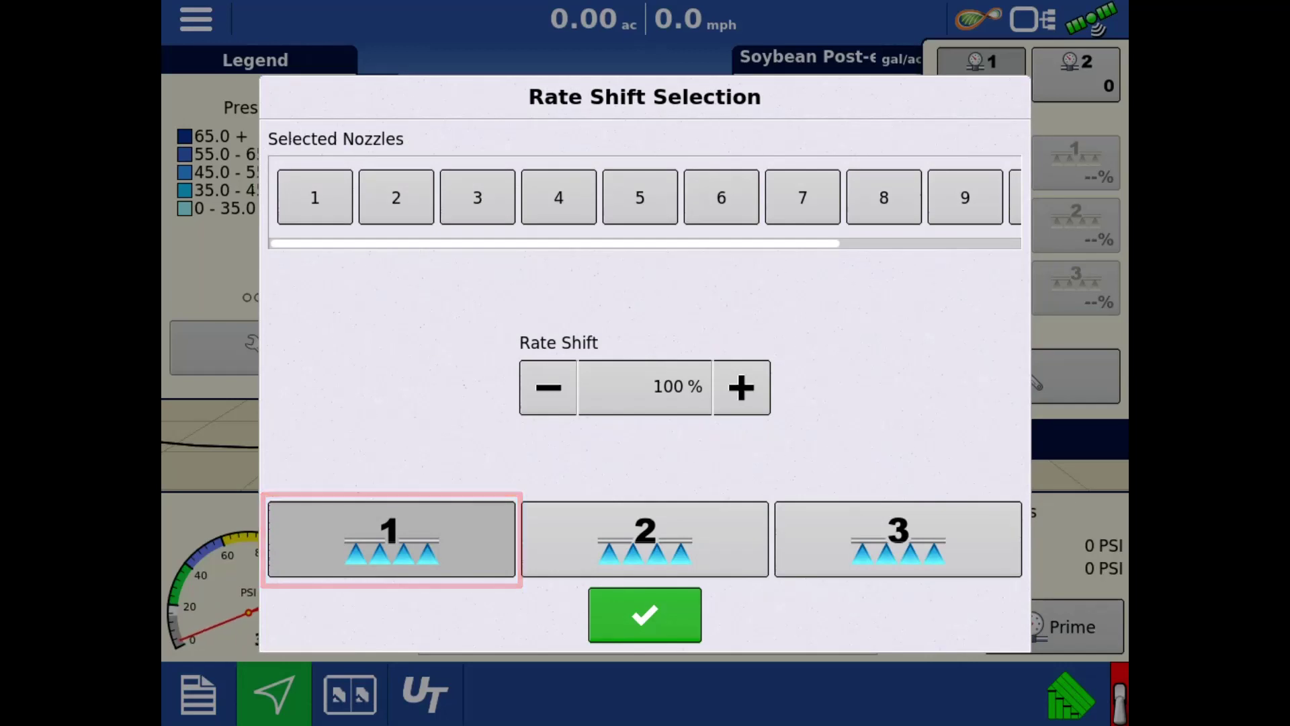
scroll(644, 197, right, 3)
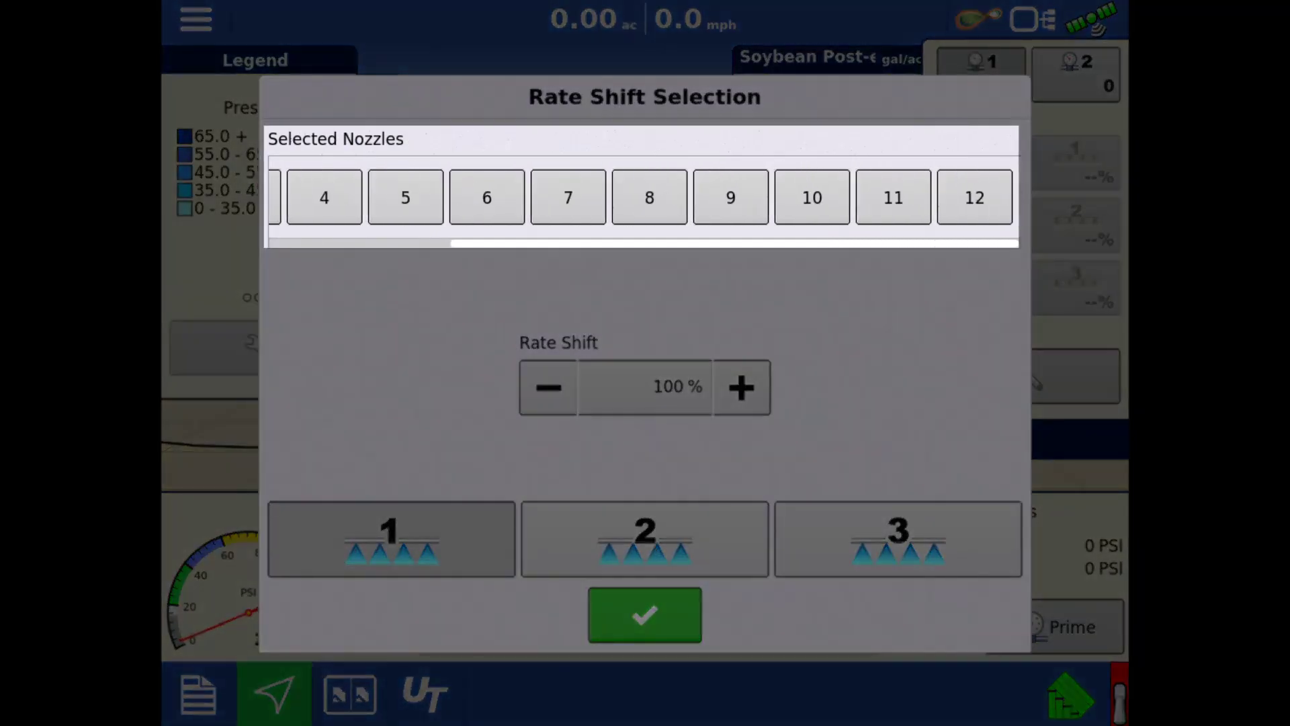
click(974, 197)
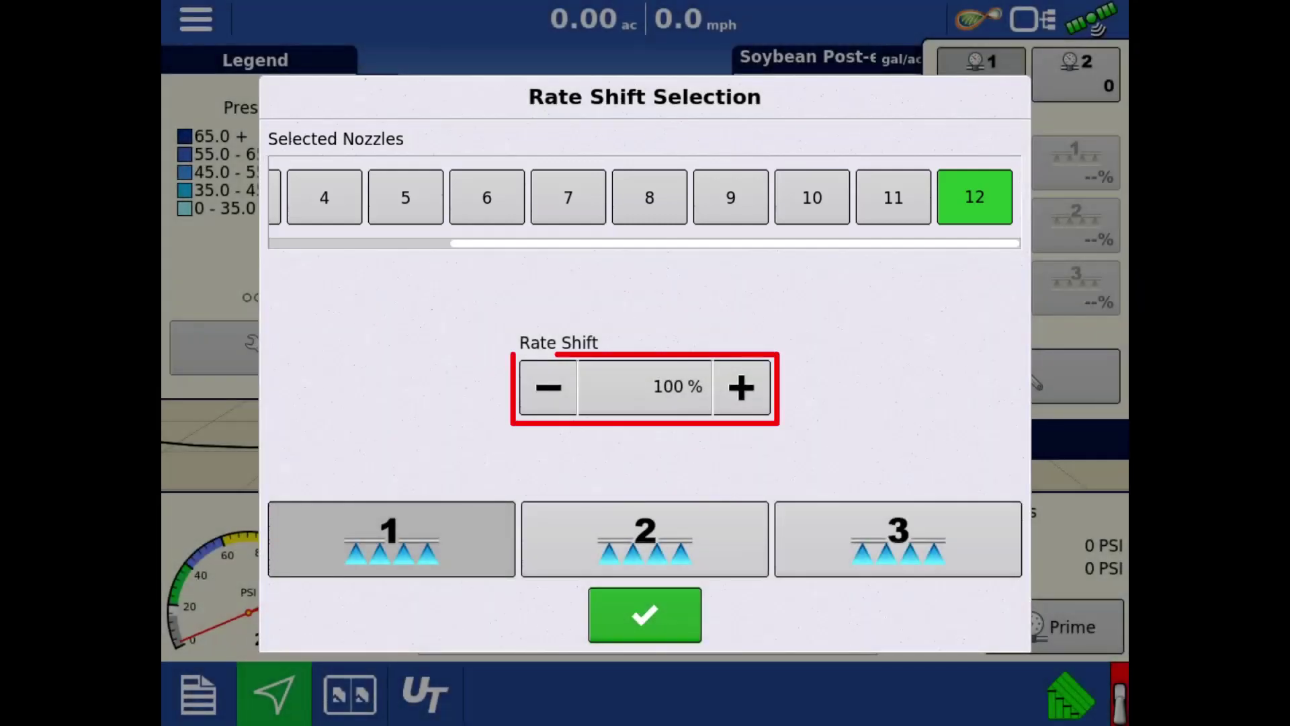
click(645, 387)
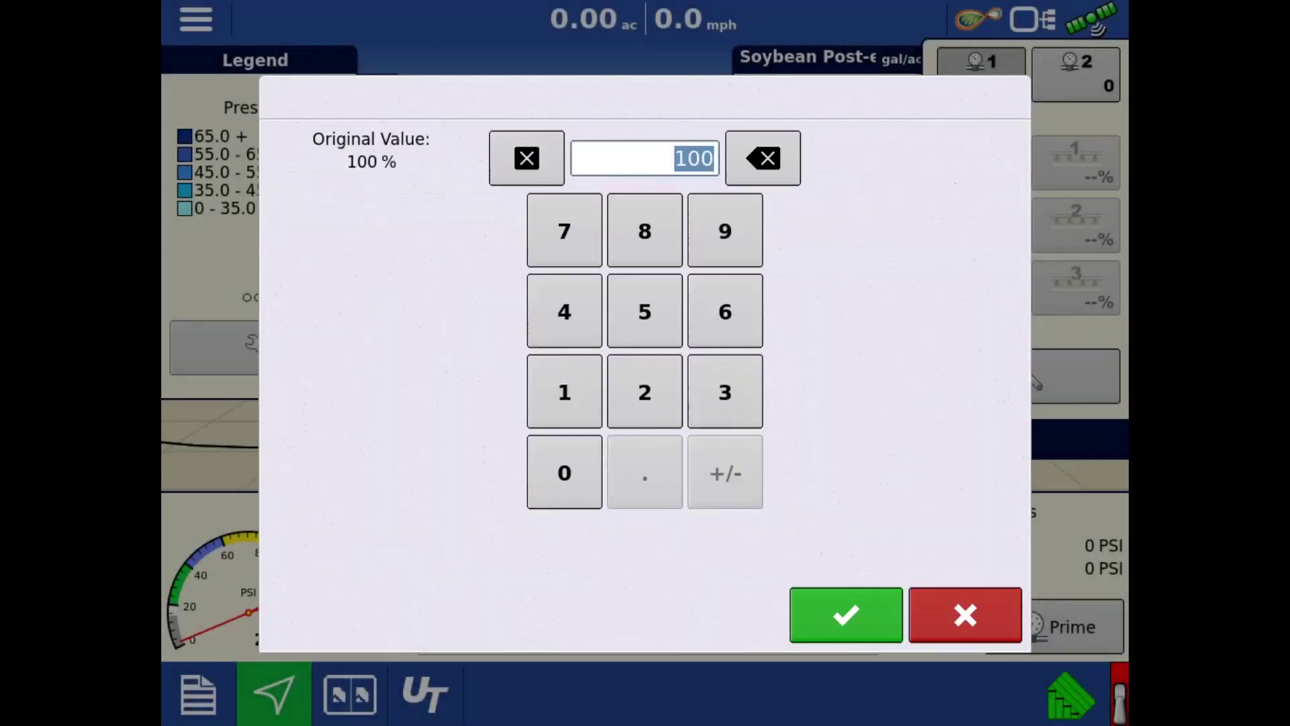
click(565, 392)
click(644, 311)
click(564, 472)
click(846, 615)
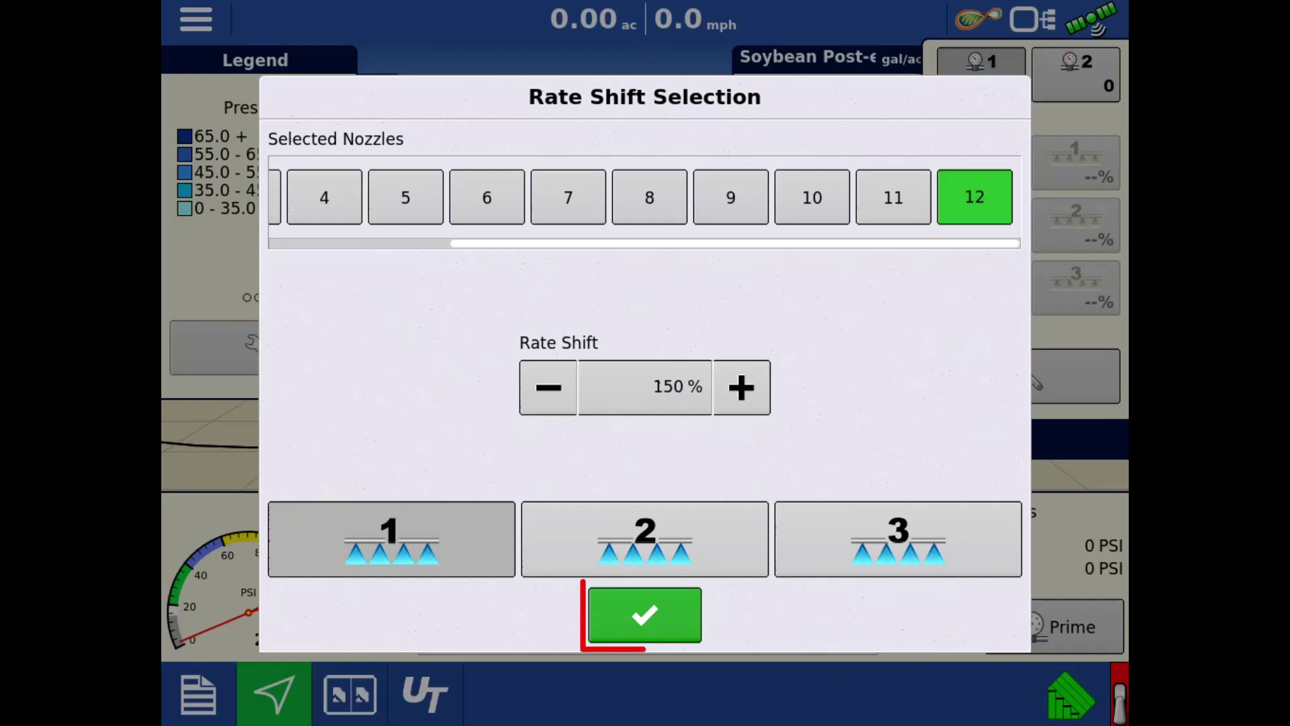
click(645, 615)
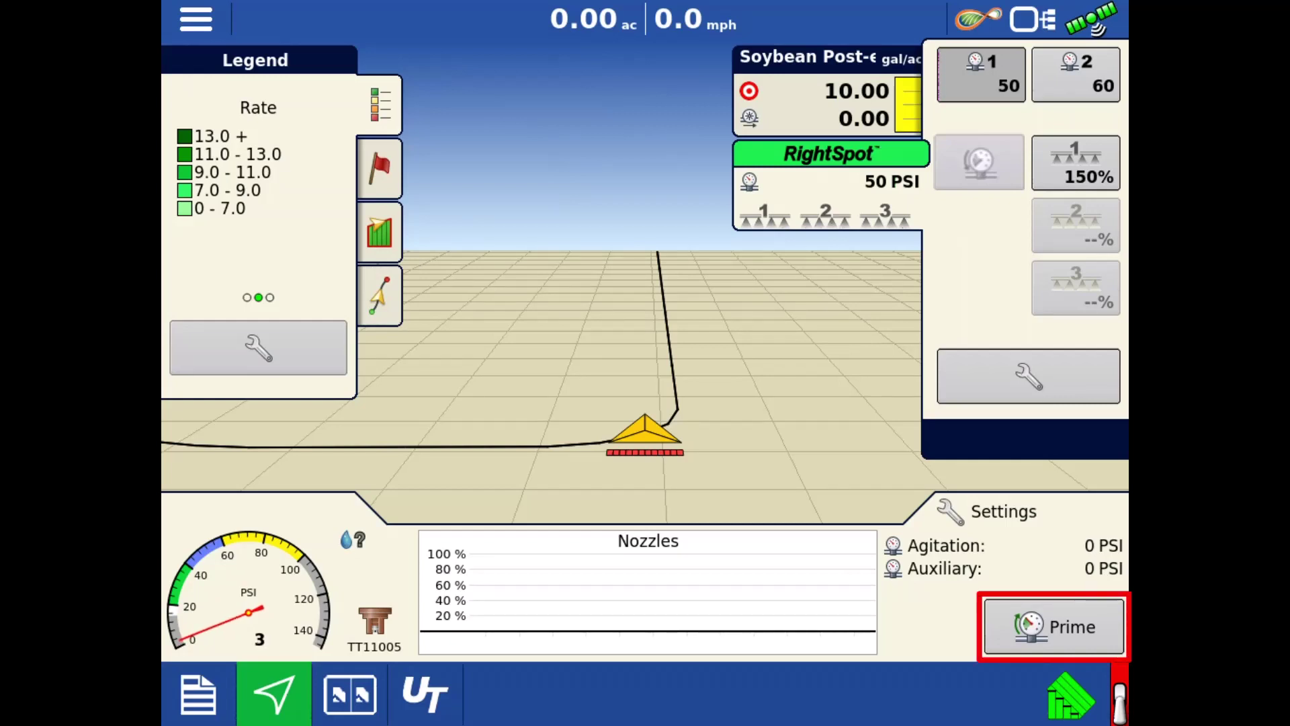
Prime the spray system and activate RightSpot rate shift 1 while spraying.
click(1054, 626)
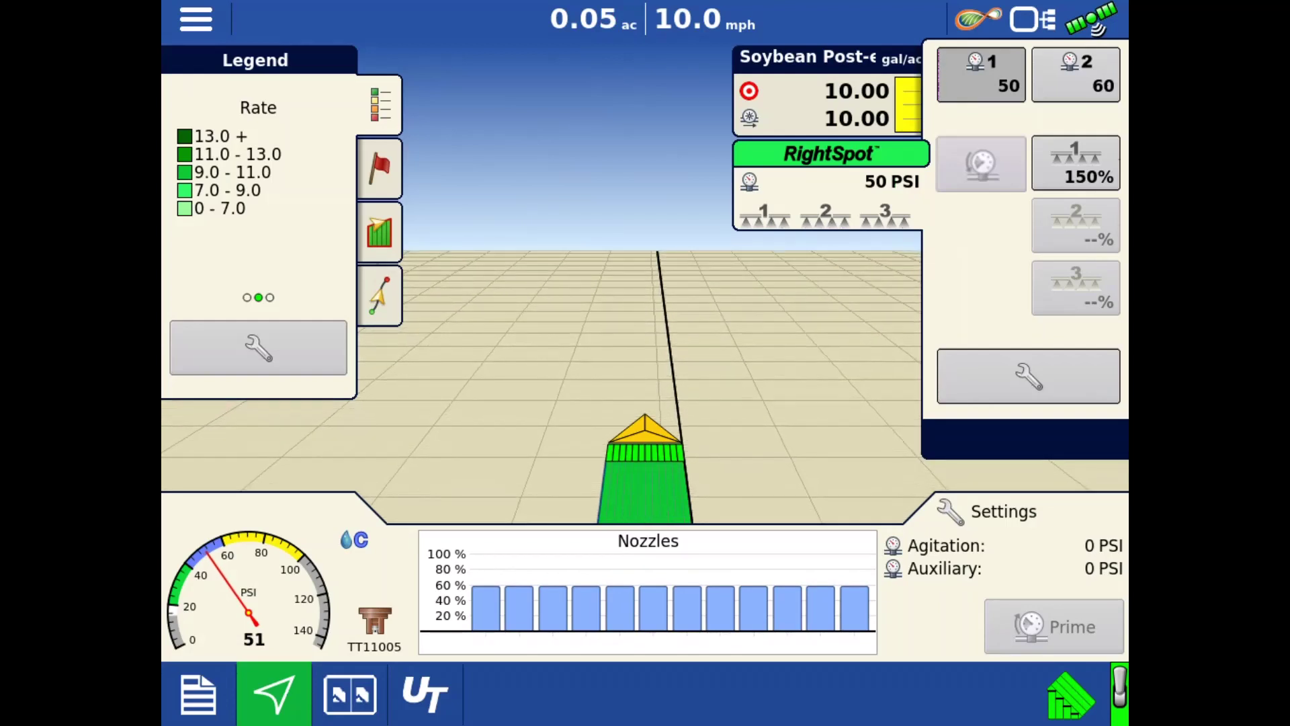
click(1076, 162)
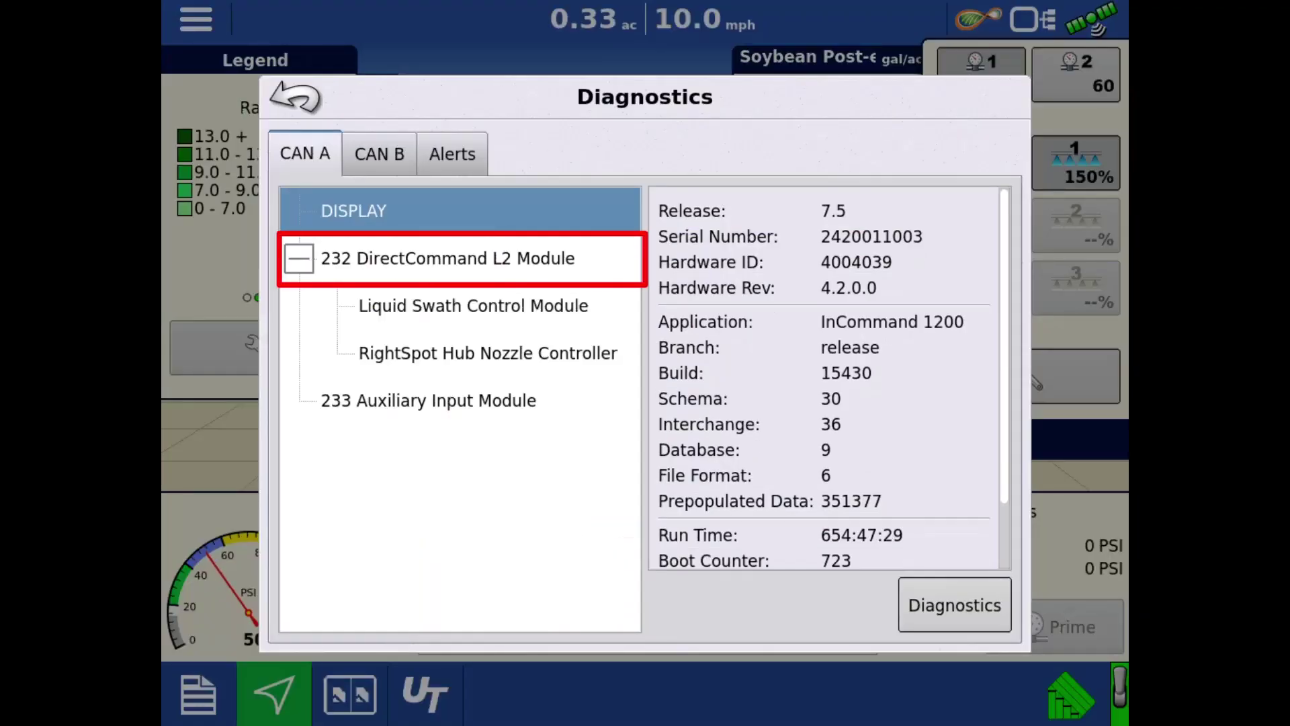
Review the diagnostics of the DirectCommand L2 module and the RightSpot Hub Nozzle Controller, including its valve control modules, and return to the run screen.
click(448, 258)
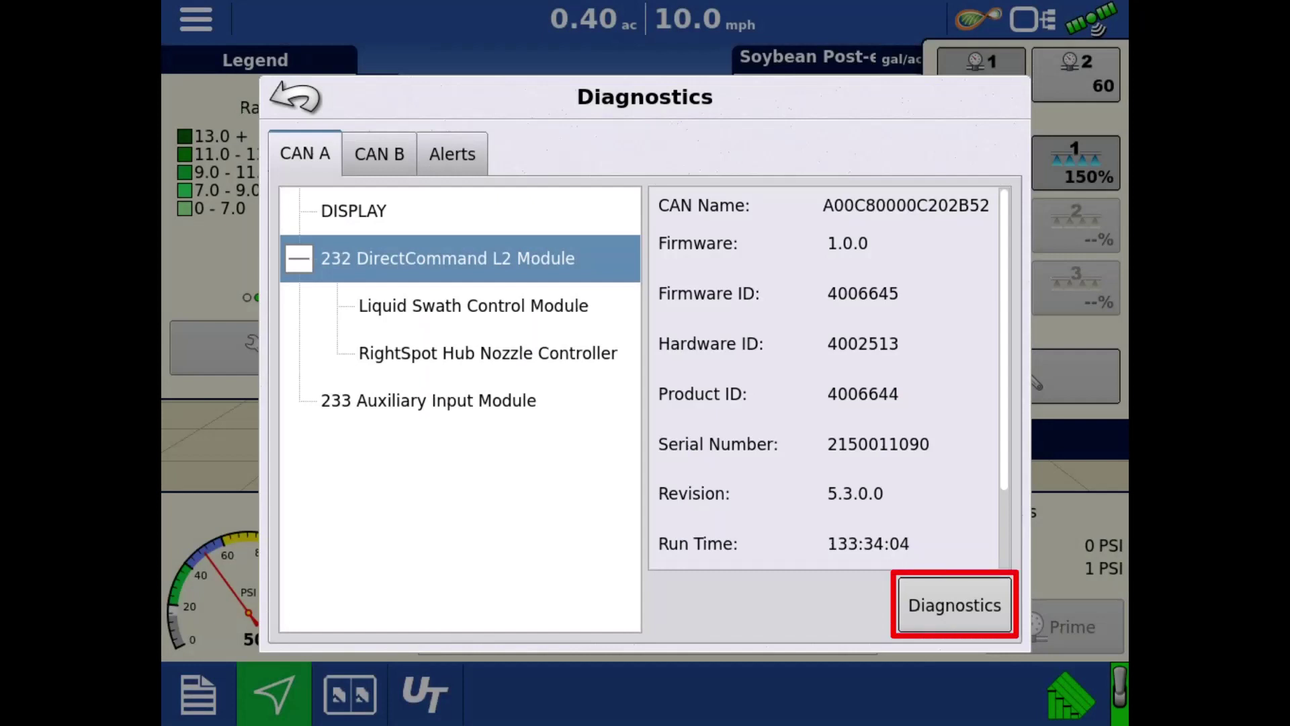
click(955, 605)
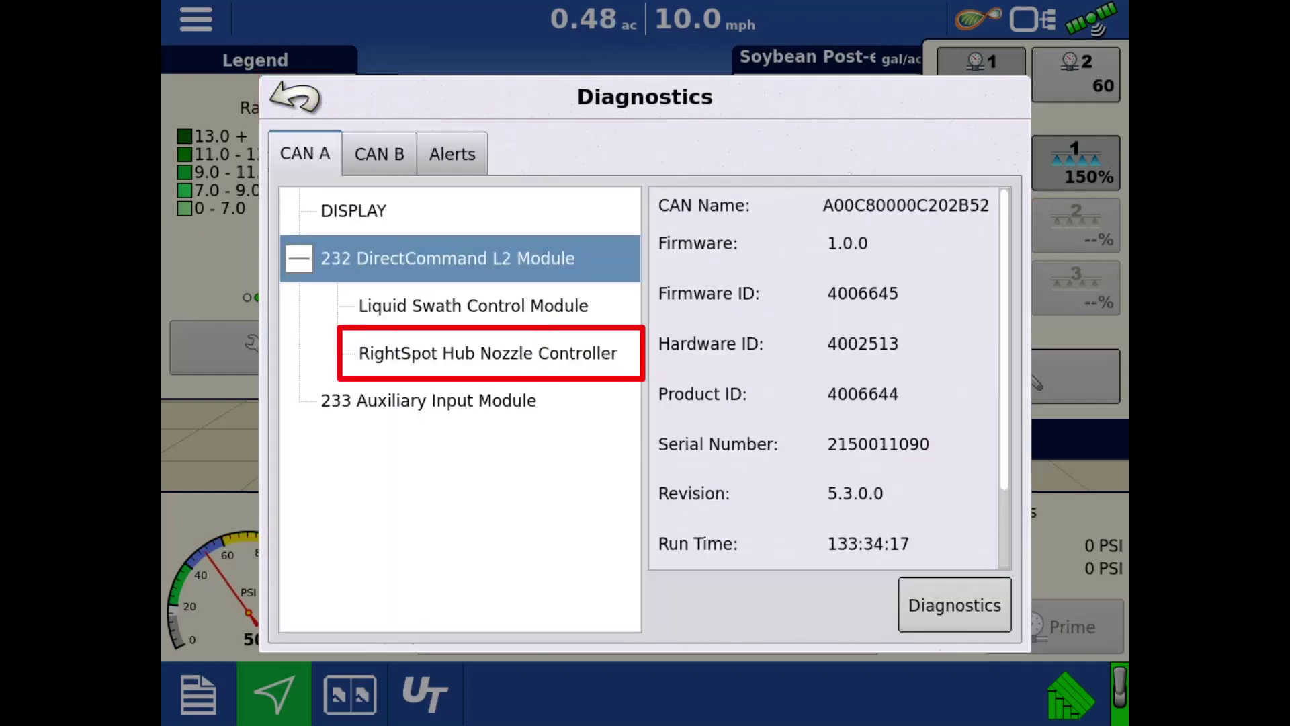
click(488, 353)
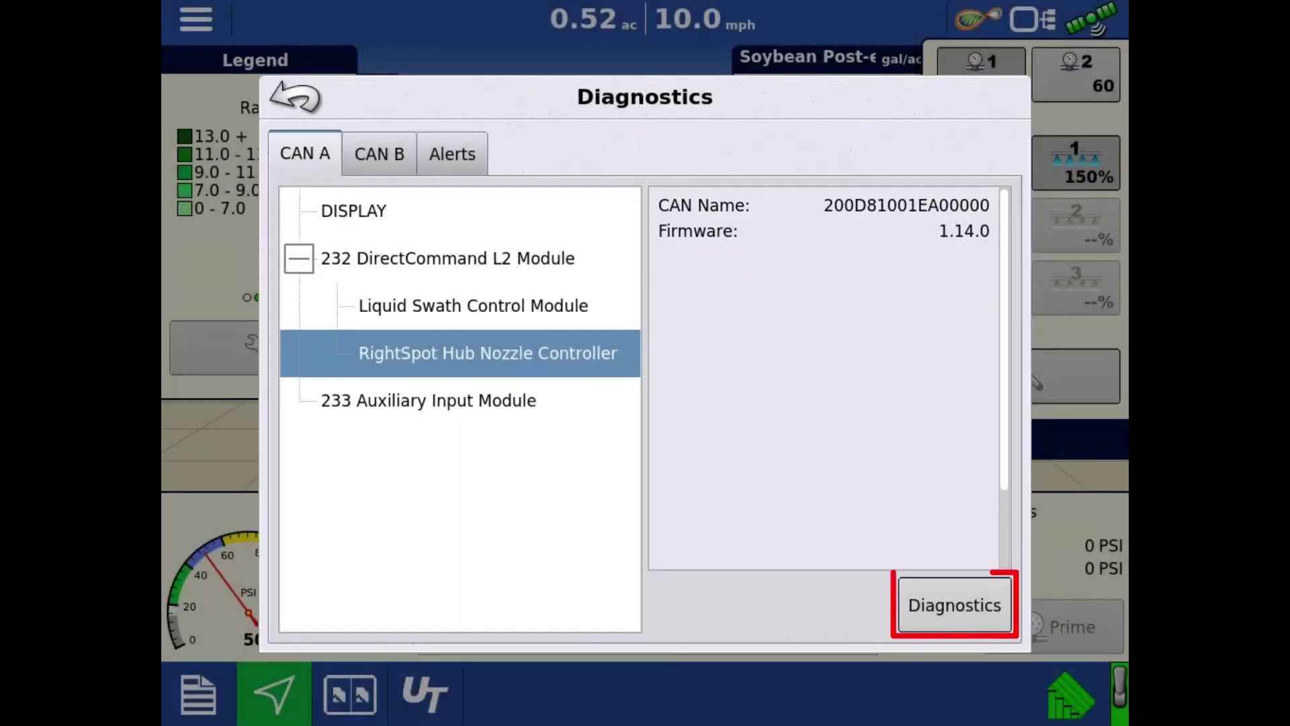
click(955, 605)
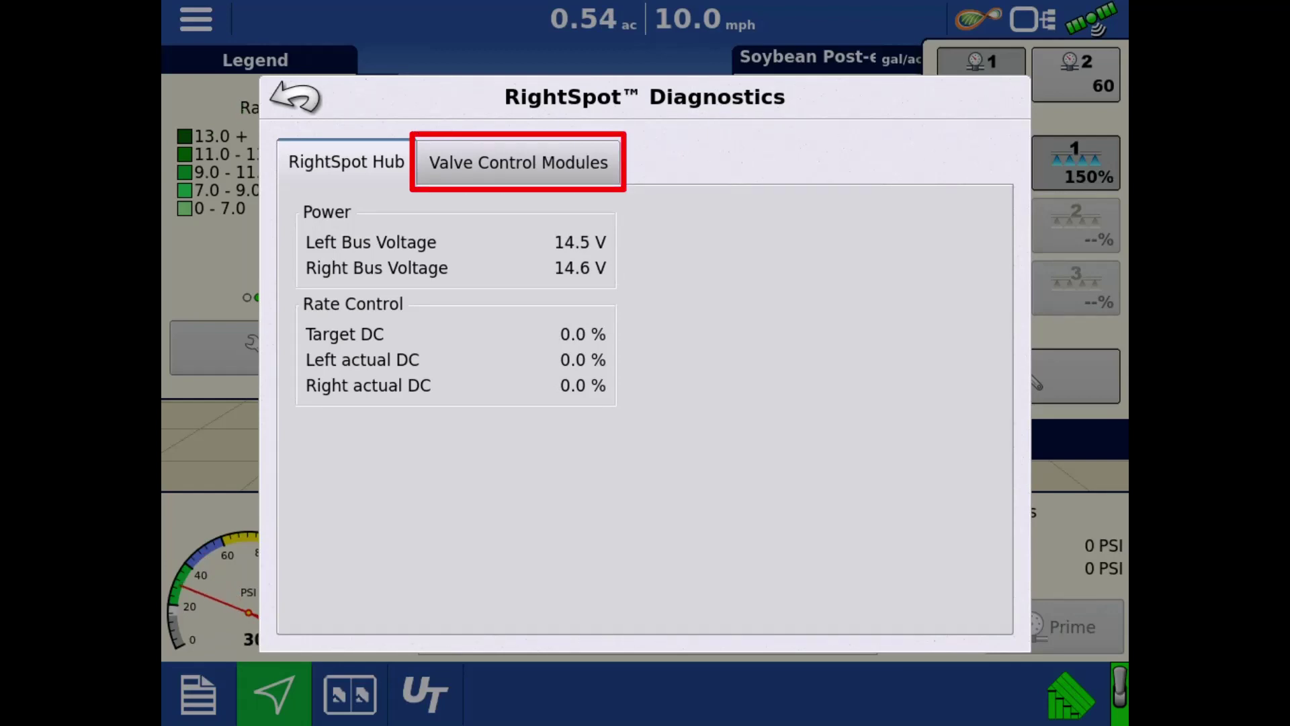
click(518, 162)
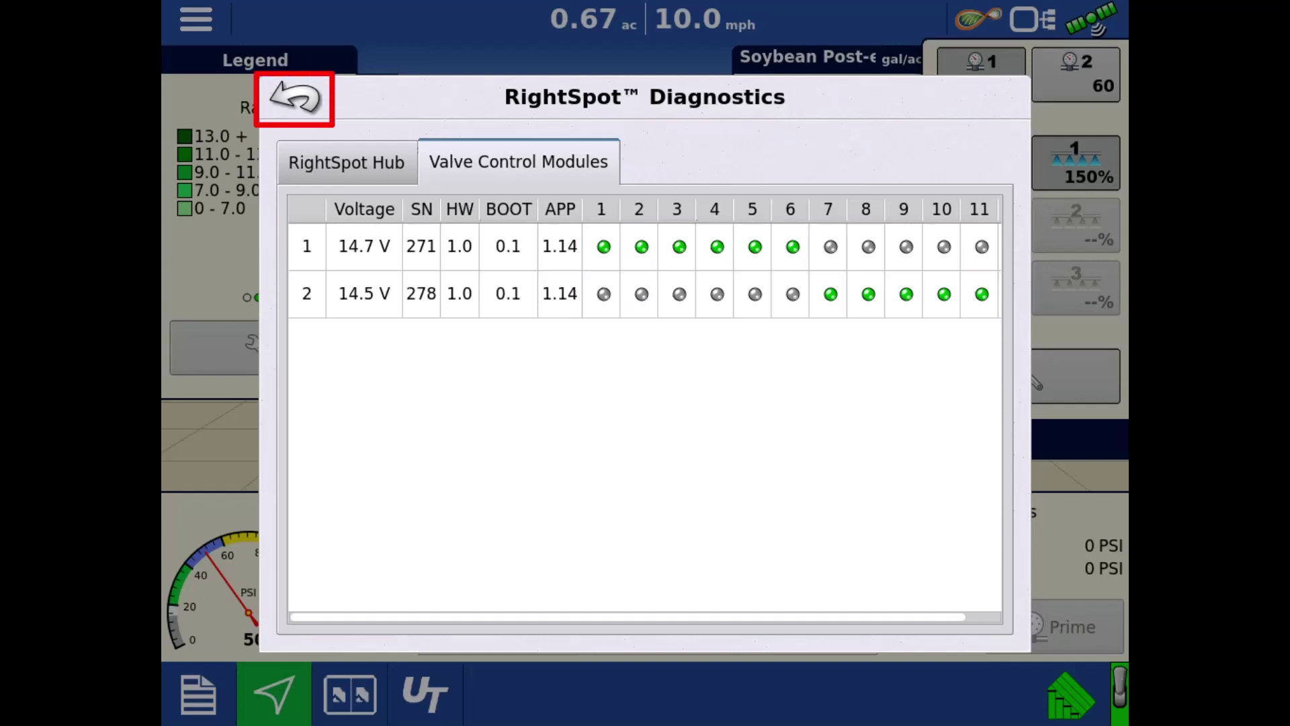
click(295, 98)
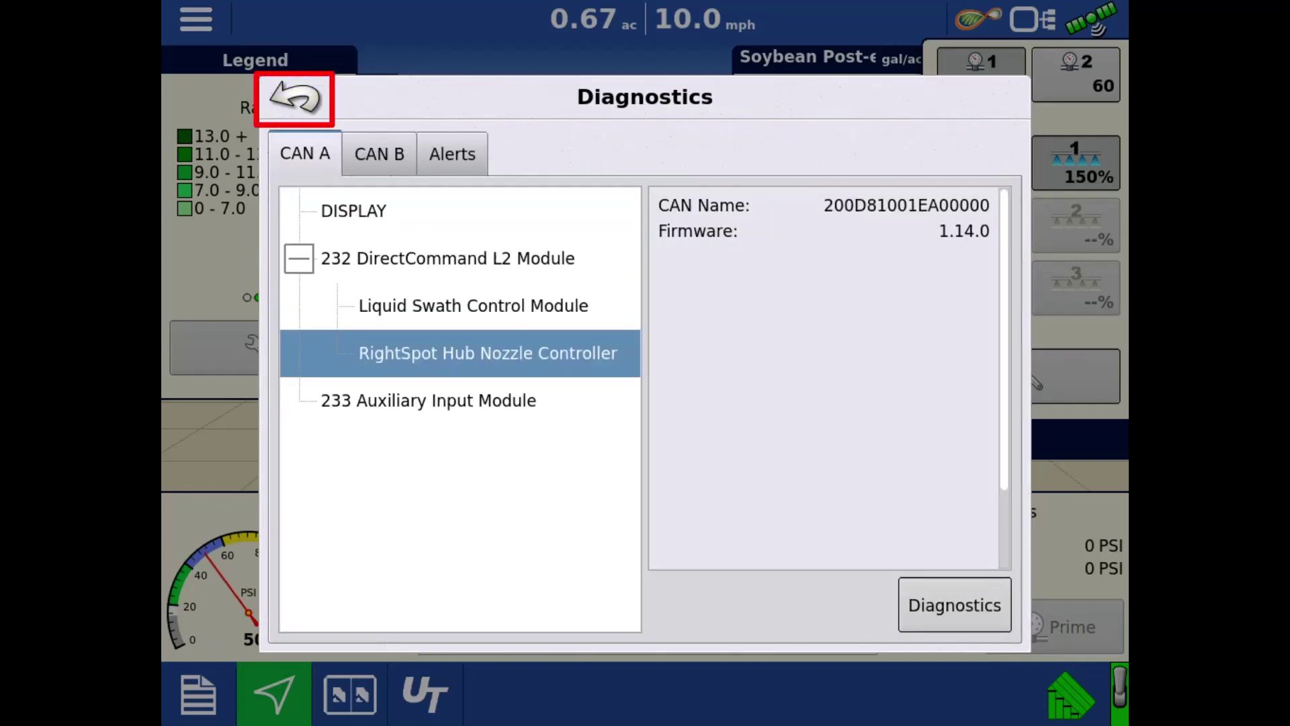
click(295, 98)
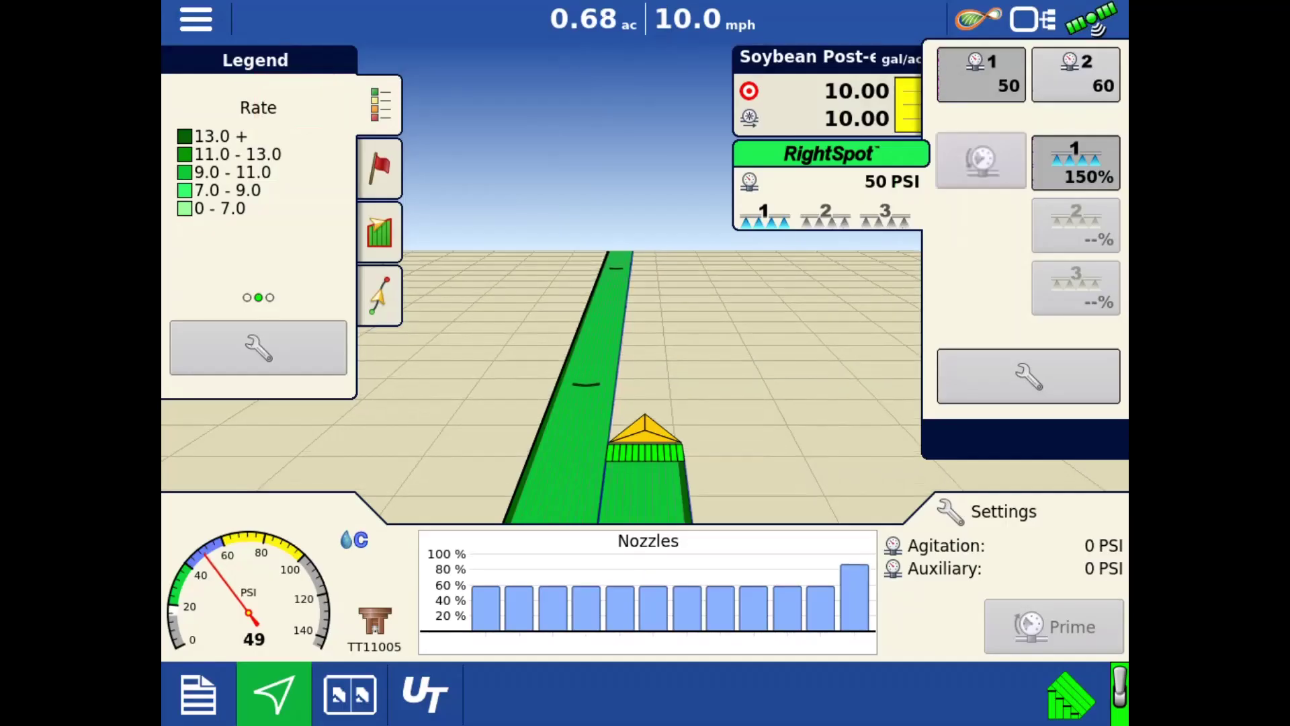